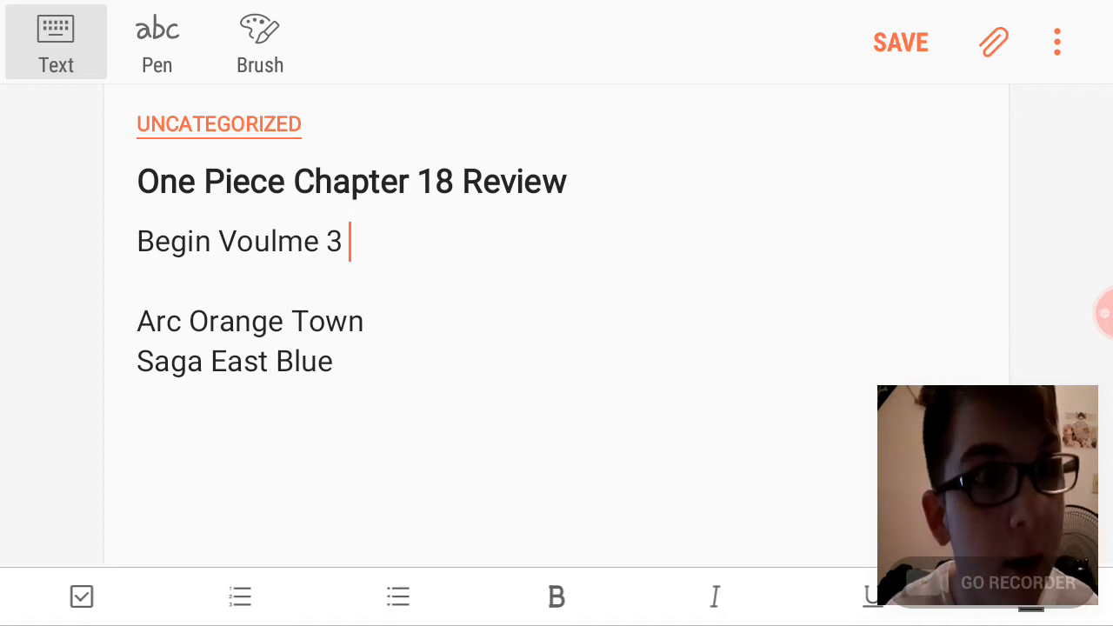
click(372, 322)
key(Escape)
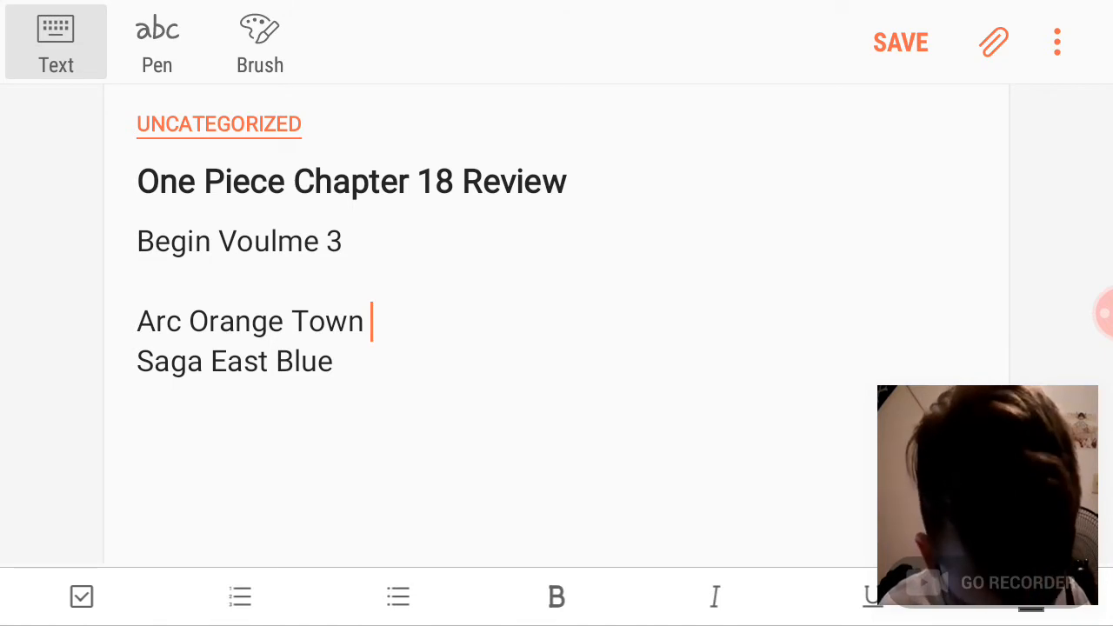
click(349, 241)
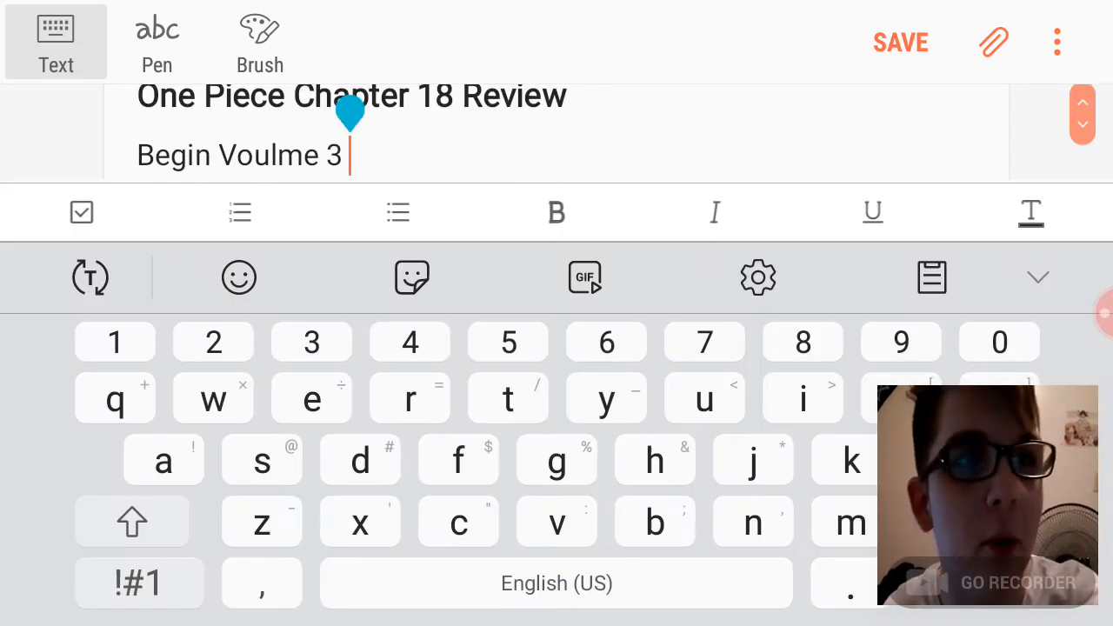
key(Escape)
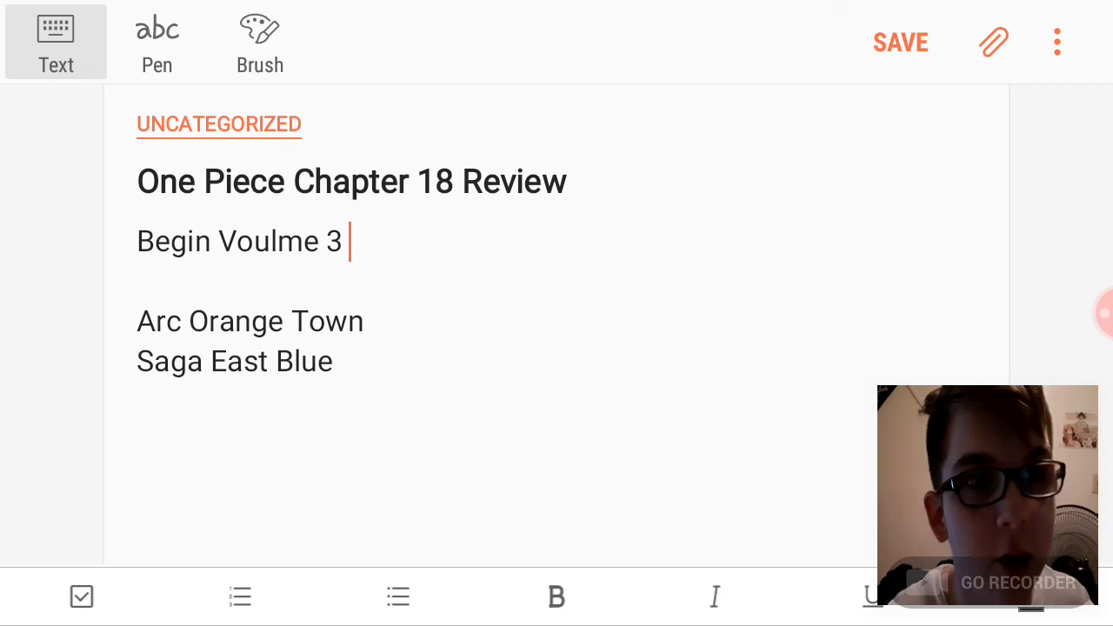
click(140, 281)
key(Escape)
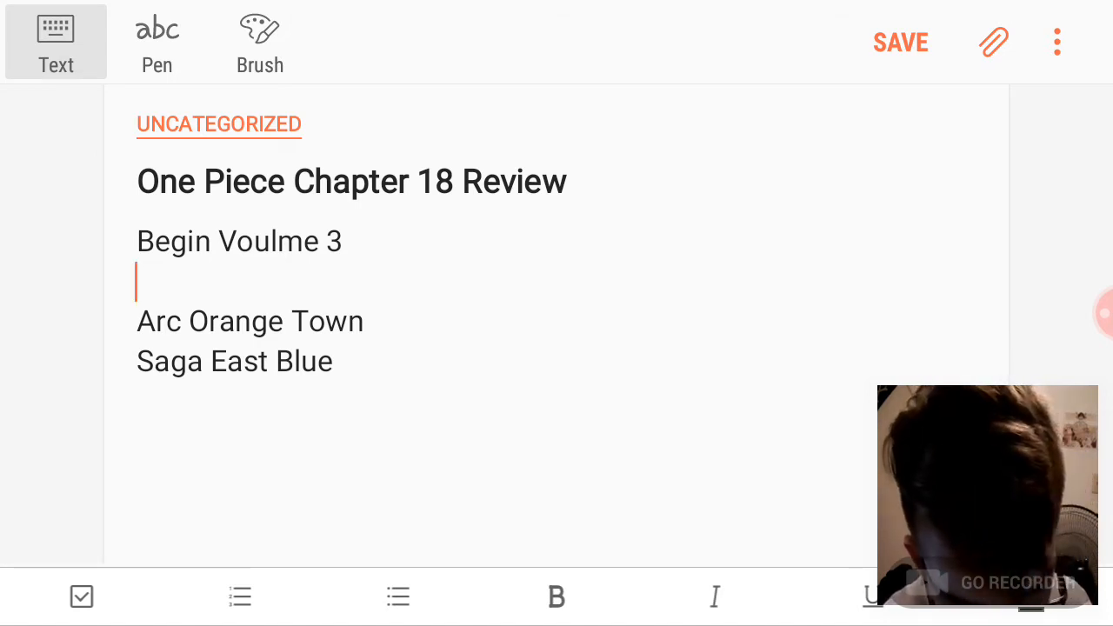
click(139, 280)
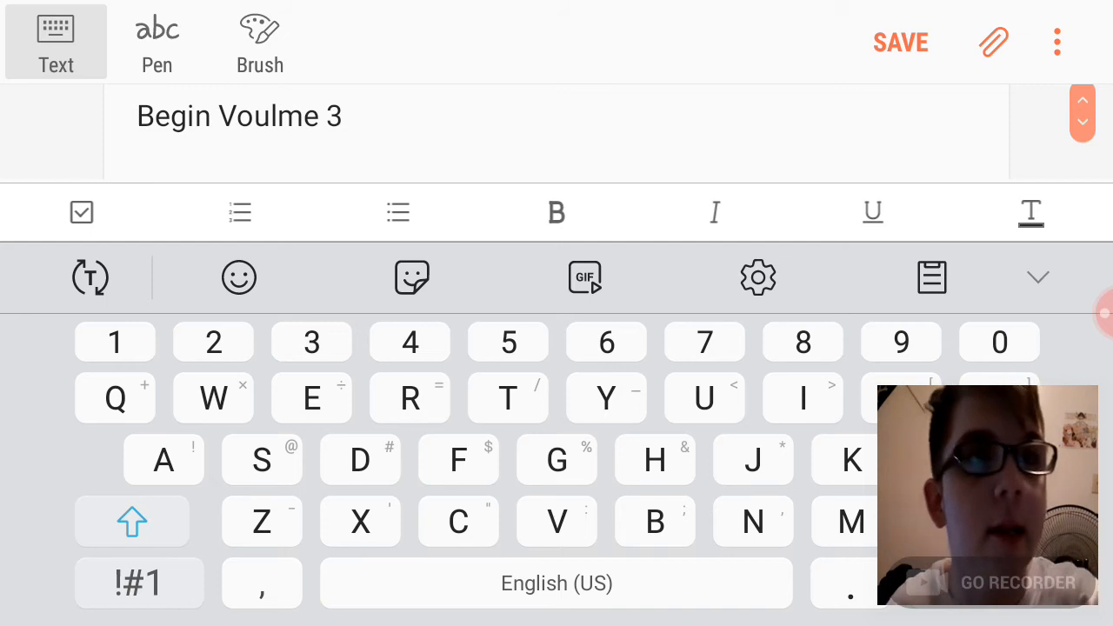
key(Escape)
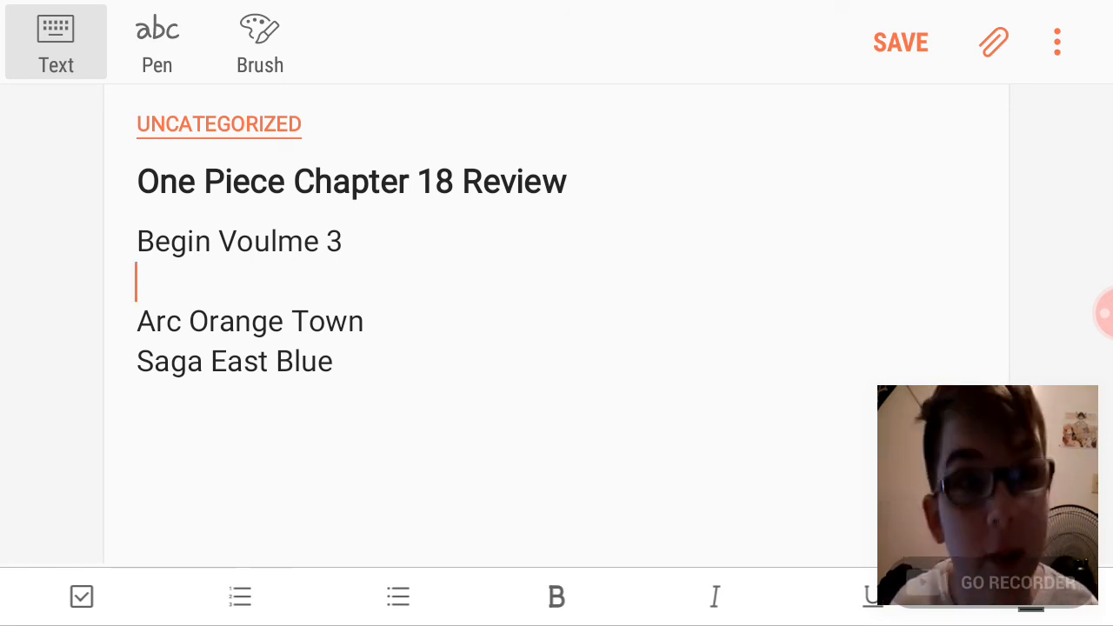
click(137, 281)
key(Escape)
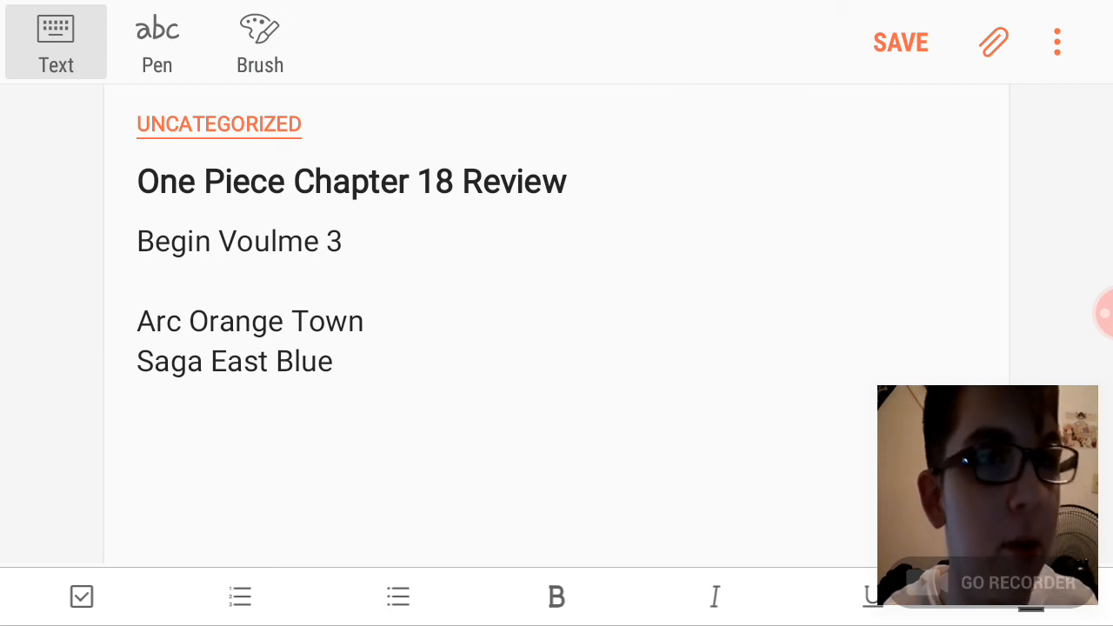
click(1100, 313)
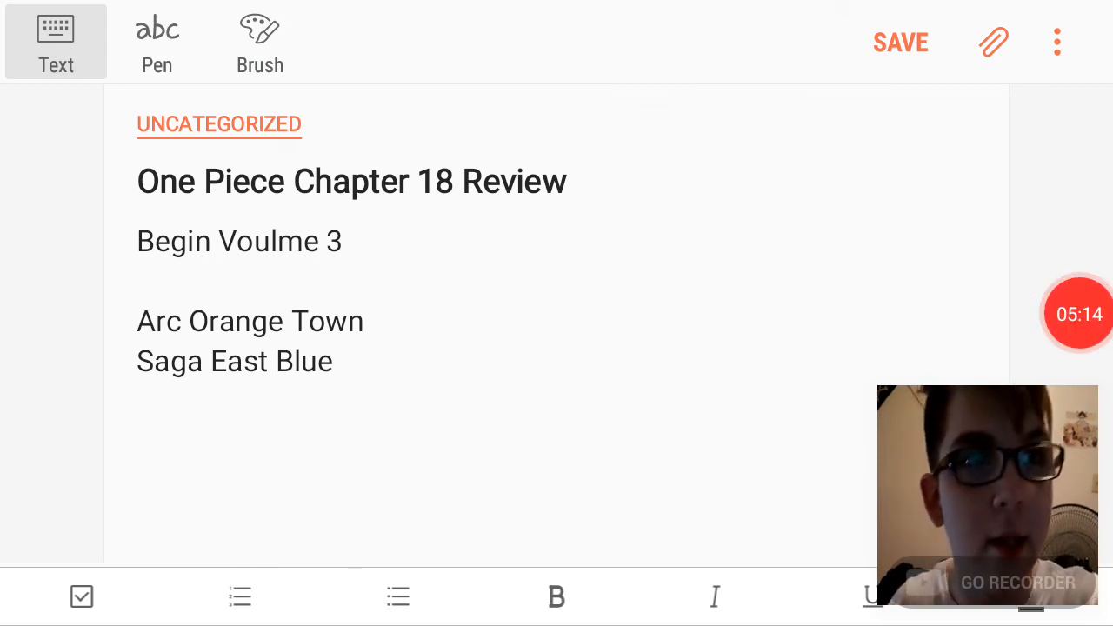